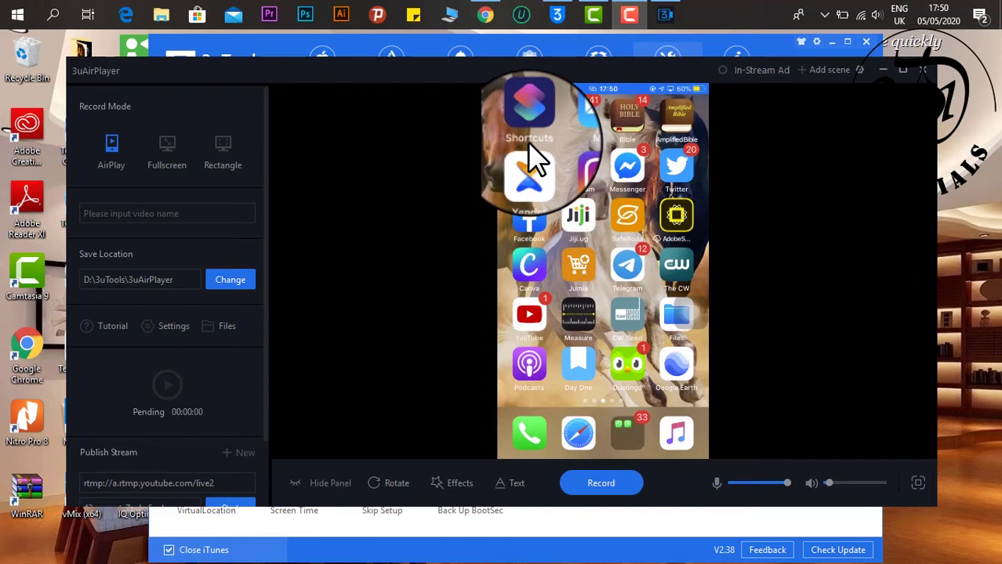
- On the mirrored iPhone, open Xender's Me > Connect PC page showing the 172.20.10.1:33455 address
left_click(531, 174)
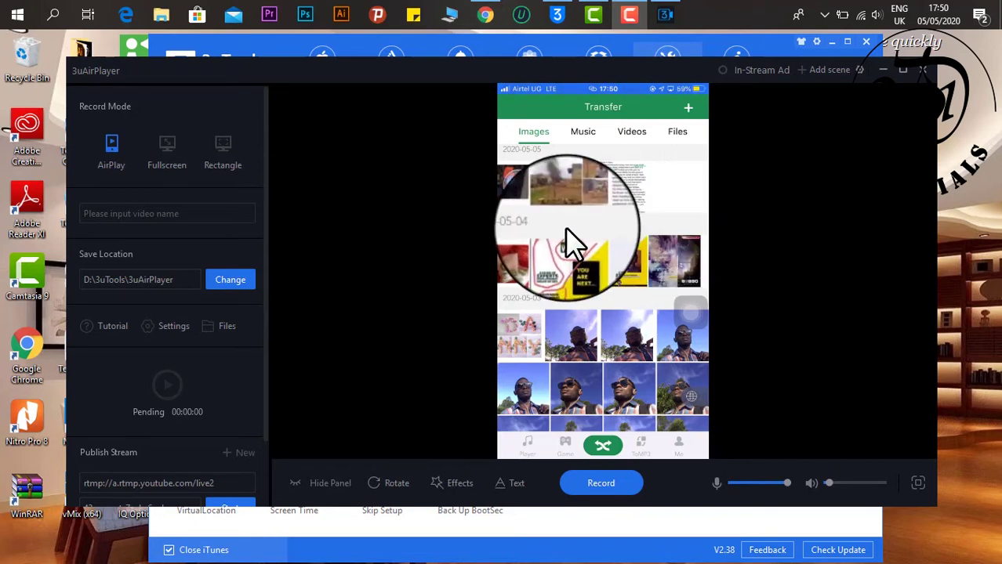
left_click(681, 448)
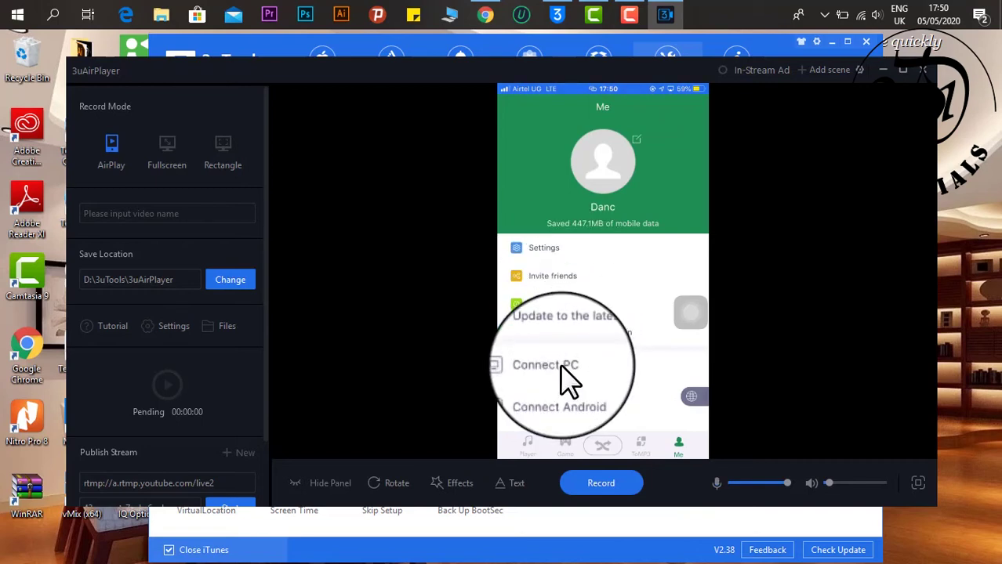
left_click(561, 366)
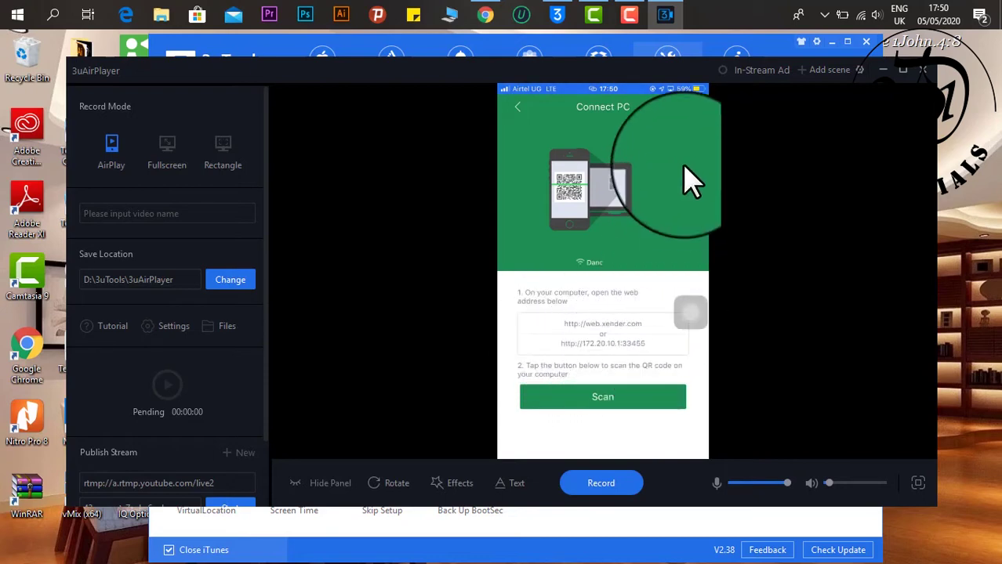
- Load the autocompleted Xender address 172.20.10.1:33455 in a new Chrome tab
left_click(483, 16)
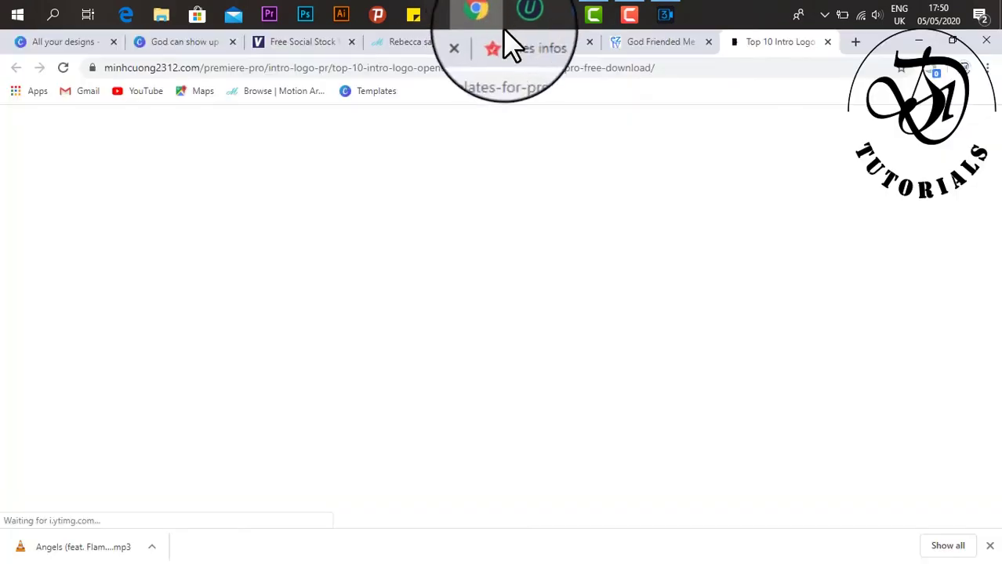
left_click(856, 42)
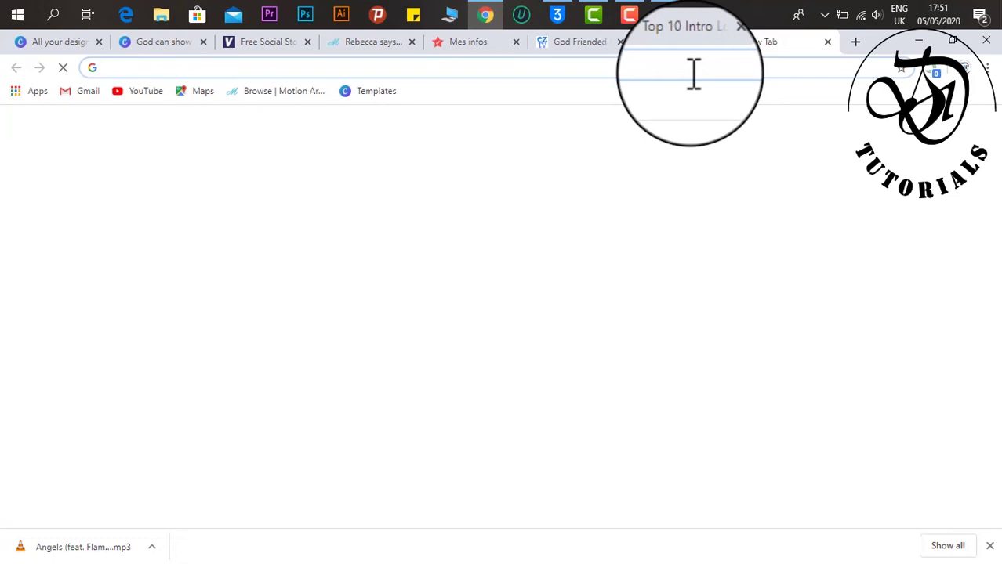
type("1")
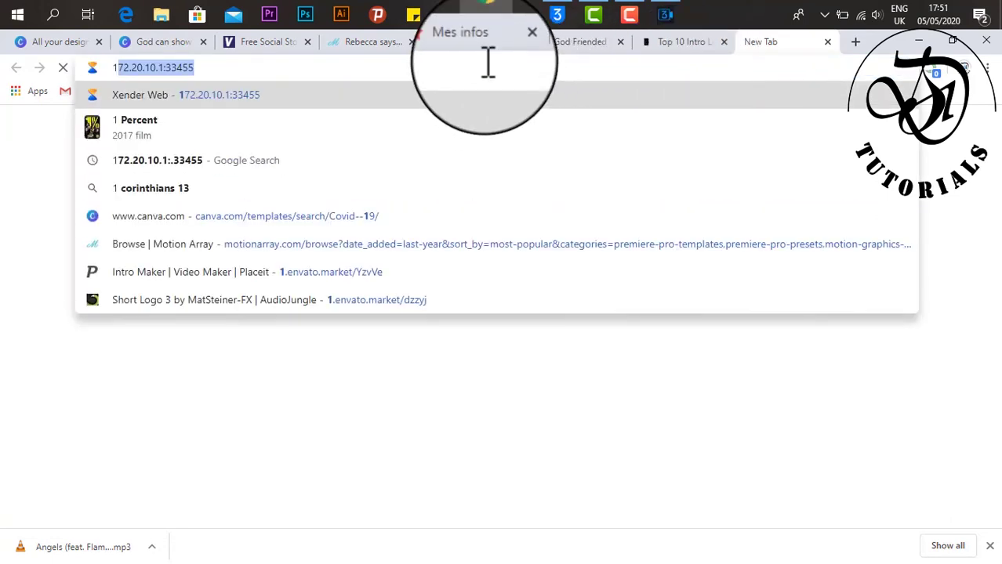
key("Right")
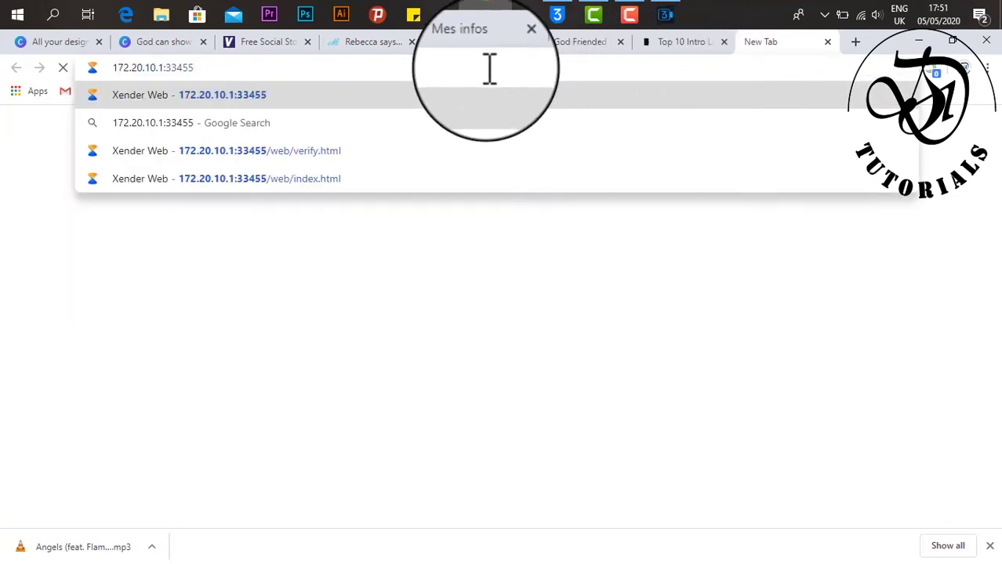
key("Return")
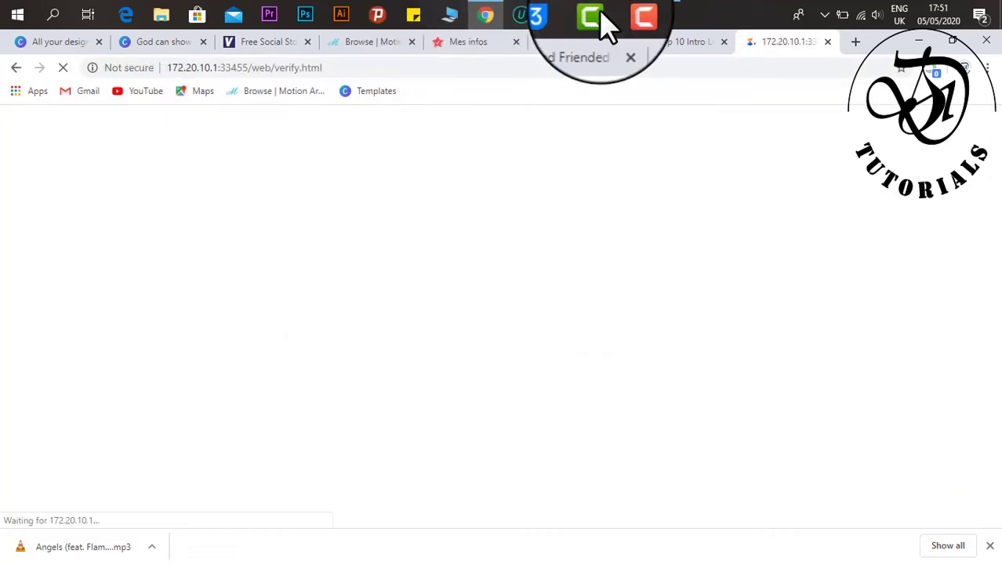
- Accept the PC's connection request on the mirrored iPhone, then return to Chrome's Xender dashboard
left_click(665, 14)
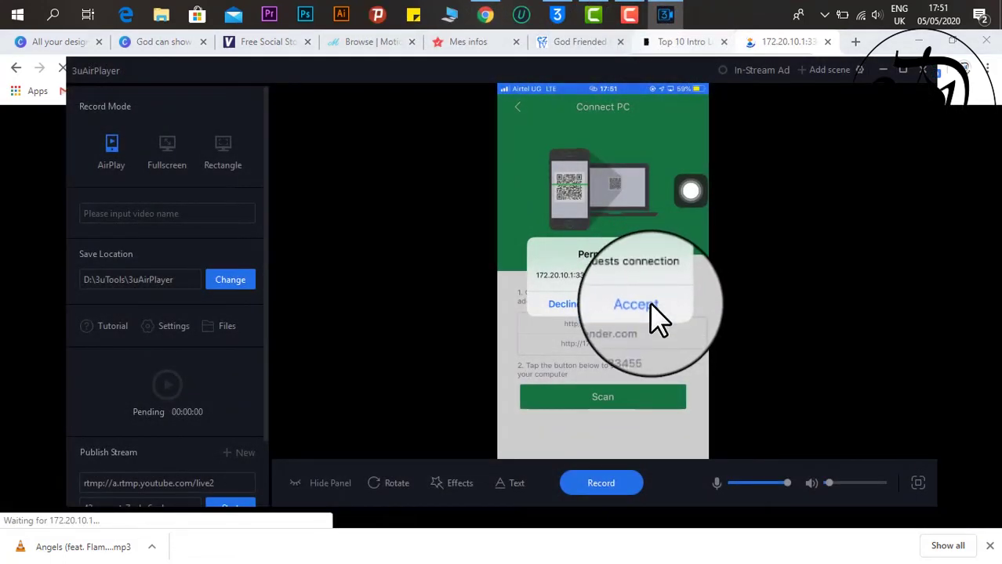
left_click(649, 304)
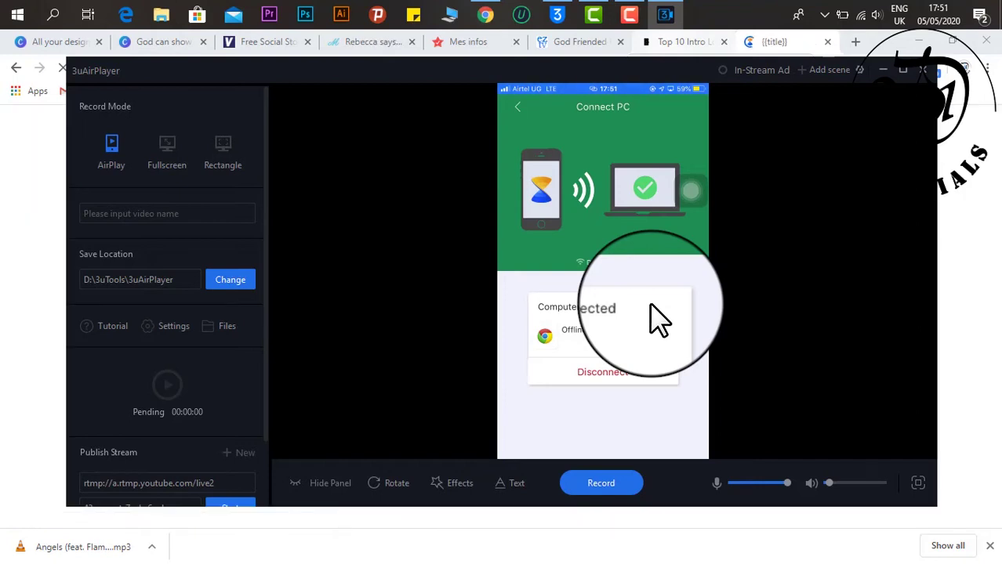
left_click(953, 140)
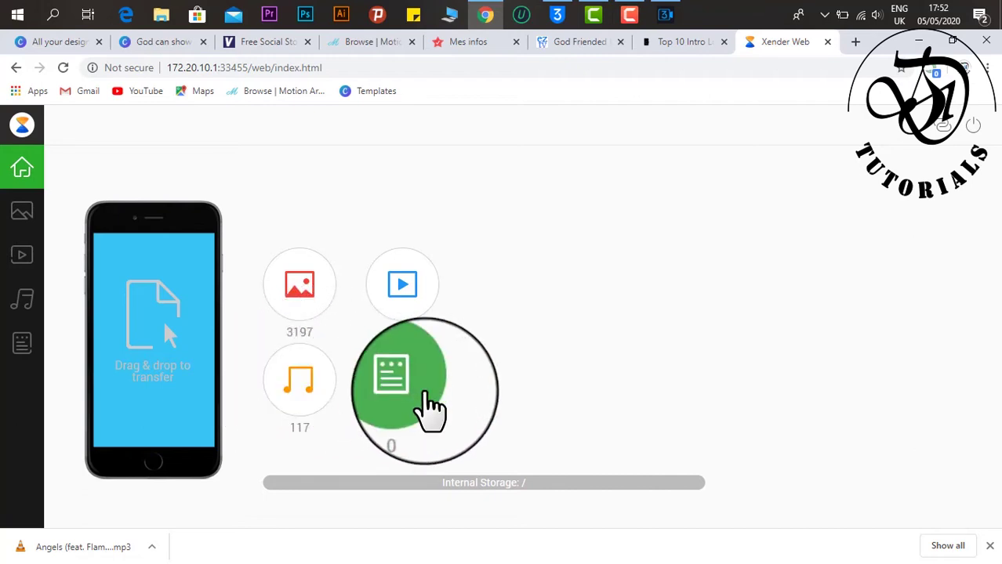
- Open the Music list of the phone's mp3 tracks from the Xender Web home page
left_click(312, 389)
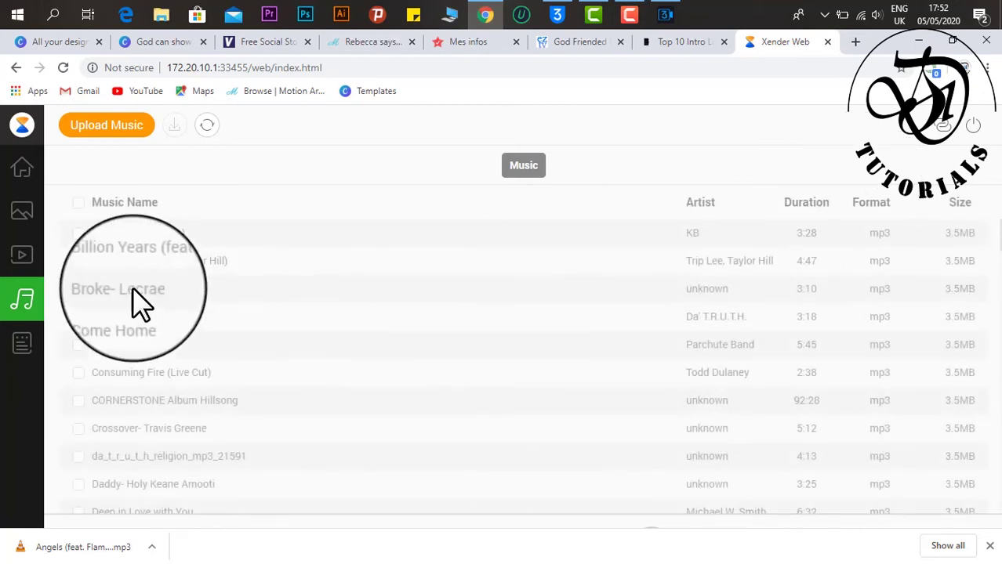
- Select only Broke- Lecrae in the Music list and download it to the PC
left_click(78, 206)
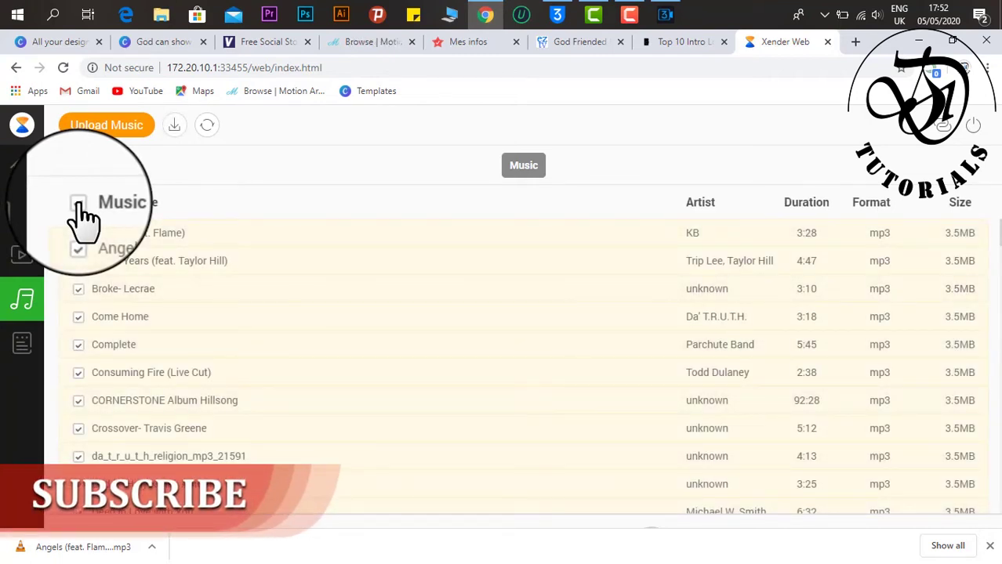
left_click(79, 205)
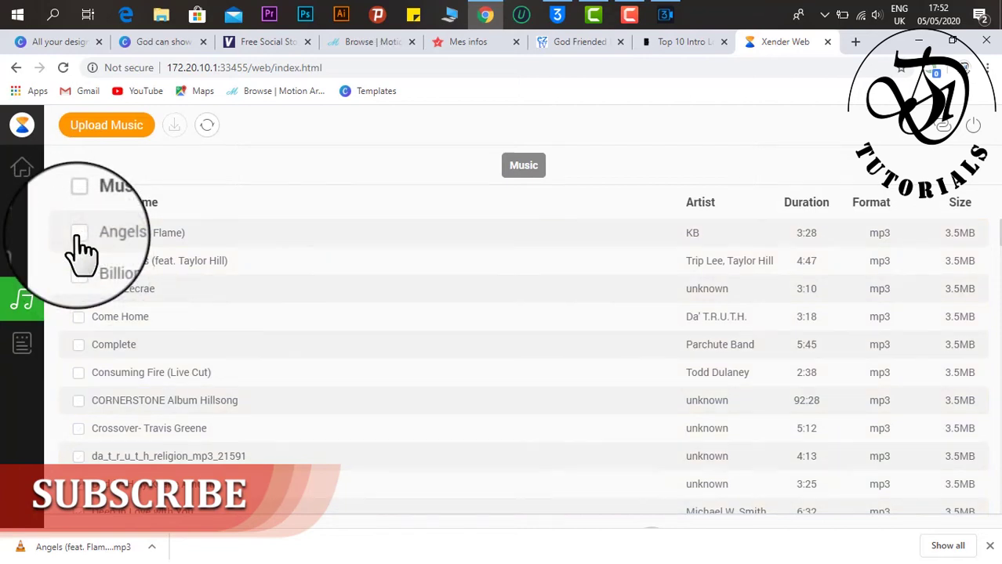
left_click(78, 233)
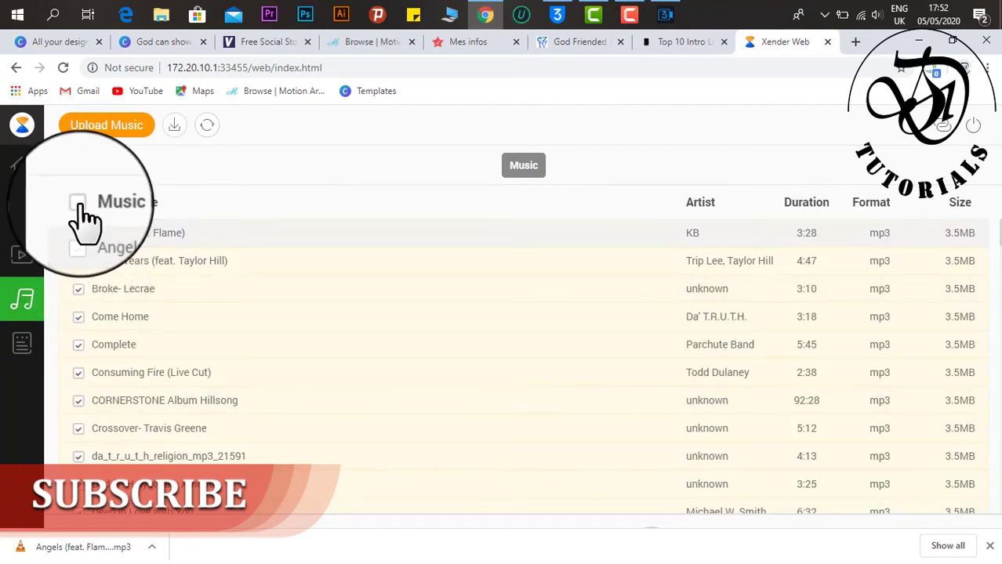
left_click(79, 205)
left_click(79, 205)
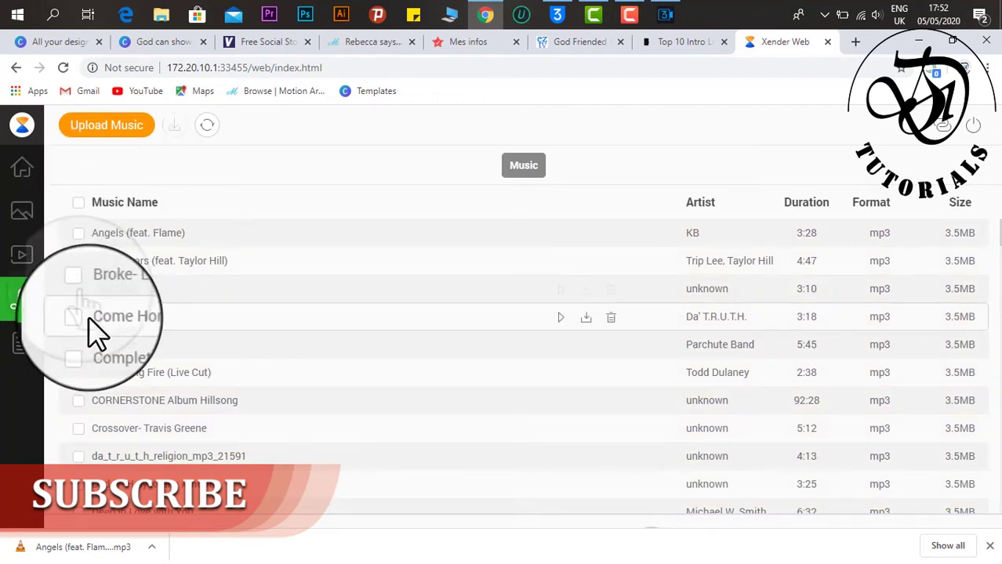
left_click(78, 289)
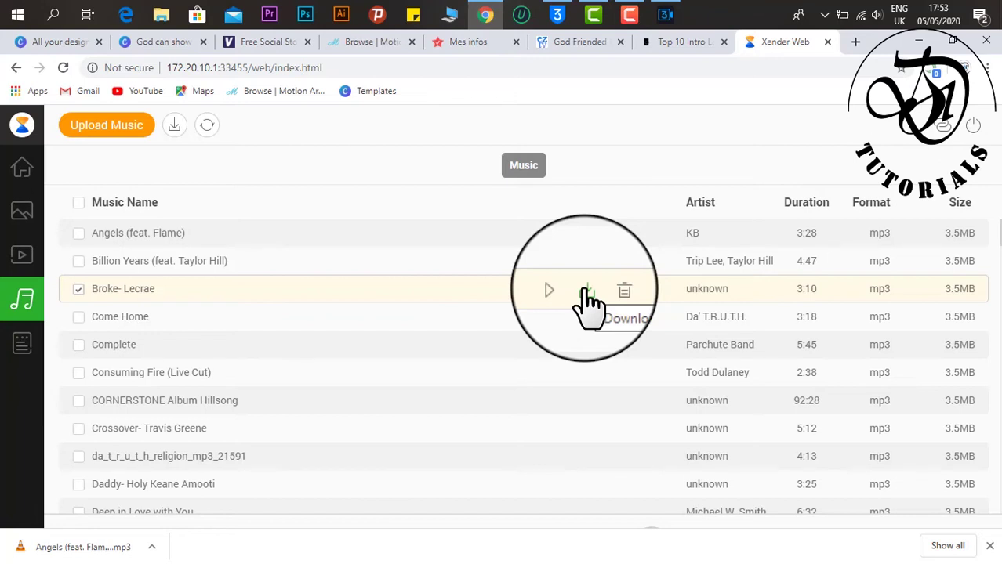
left_click(588, 296)
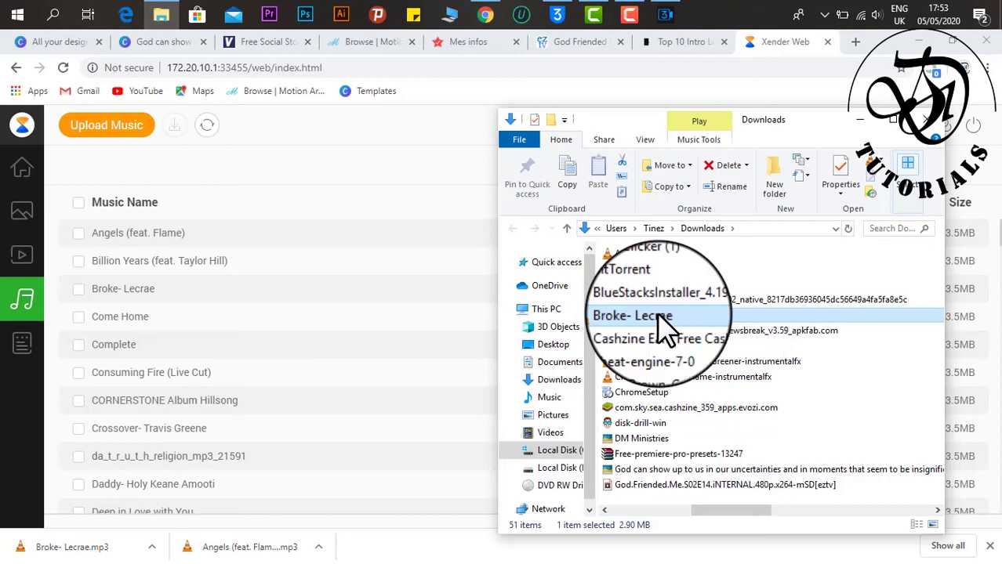
- Open Broke- Lecrae in Windows Media Player, pause it, and close the player
right_click(662, 320)
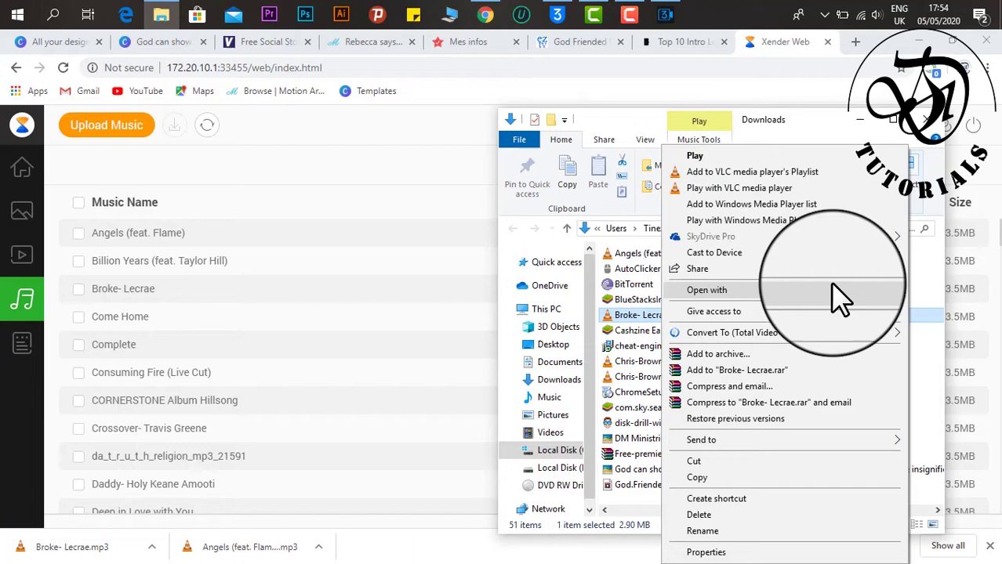
mouse_move(862, 294)
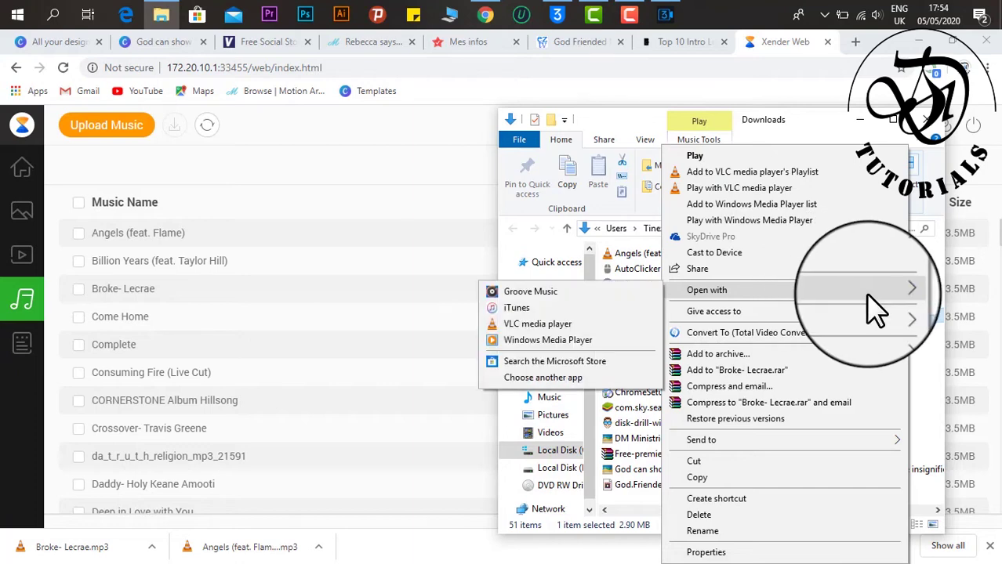
left_click(545, 342)
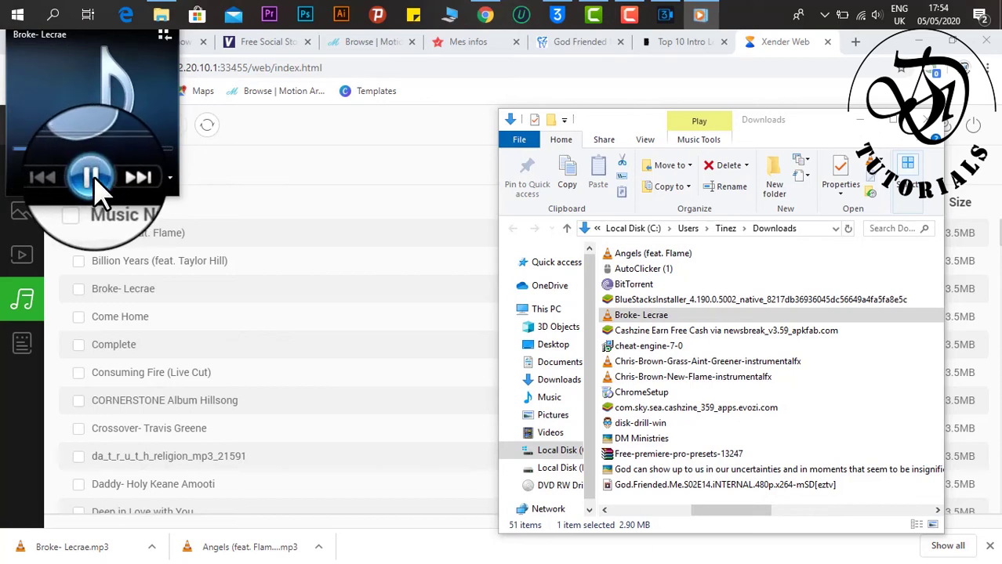
left_click(91, 177)
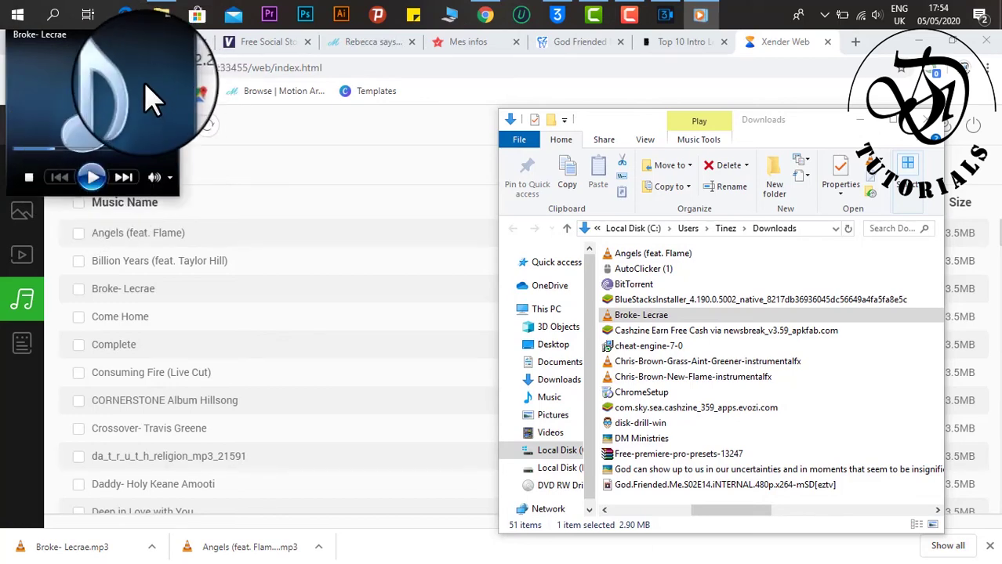
left_click(704, 20)
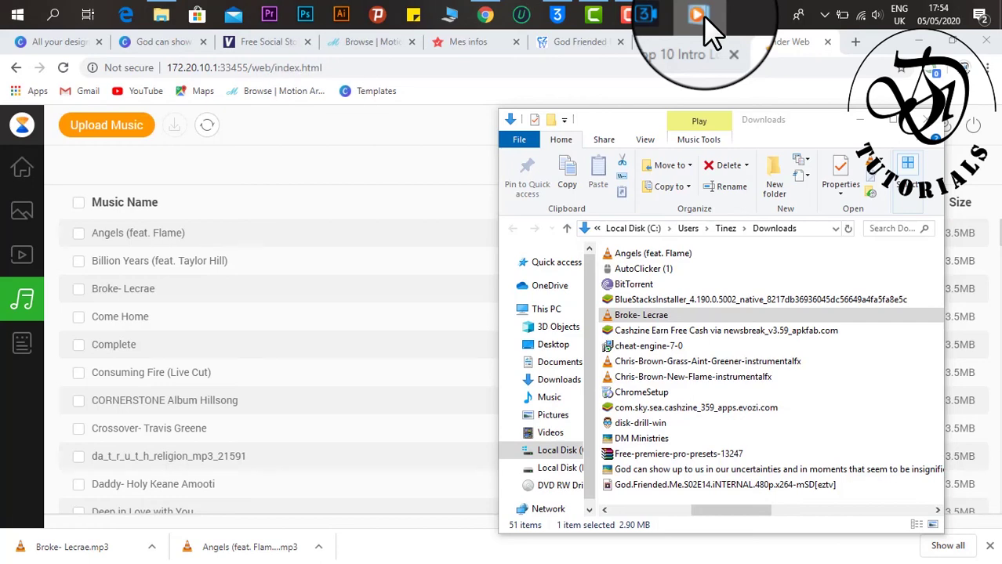
- Visit Xender's Images page, skip its guide, and return to the Home dashboard
left_click(26, 213)
left_click(24, 215)
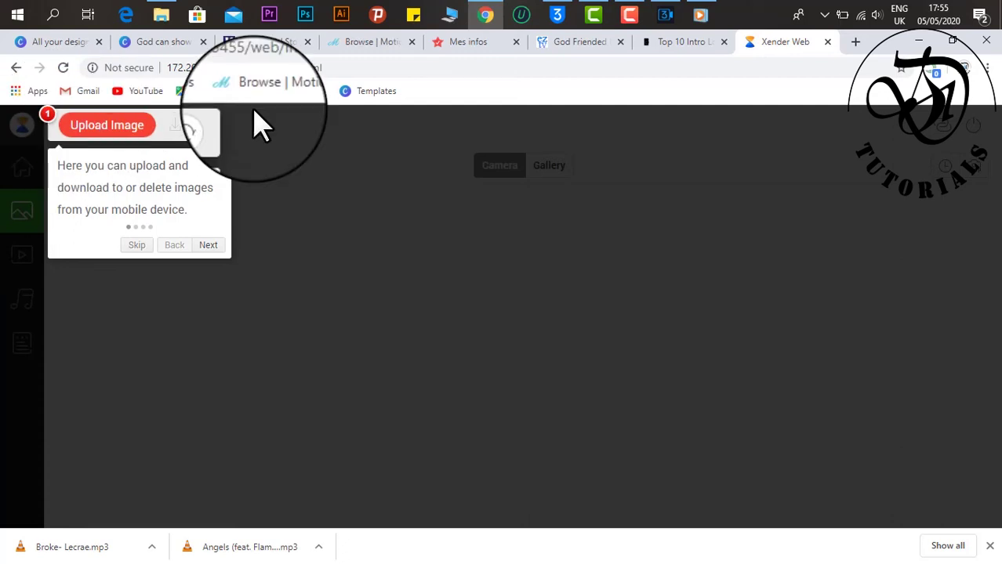
left_click(137, 245)
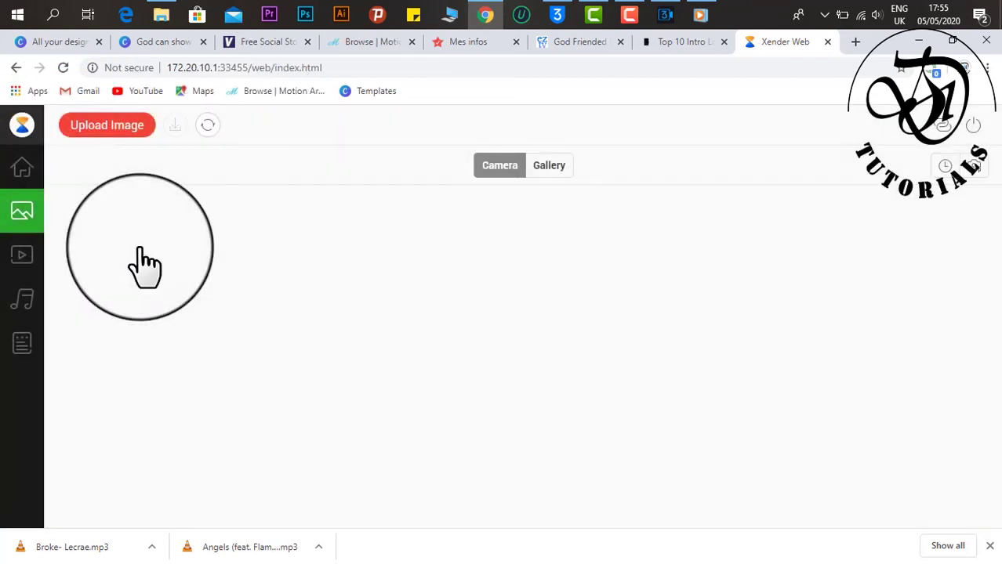
left_click(22, 167)
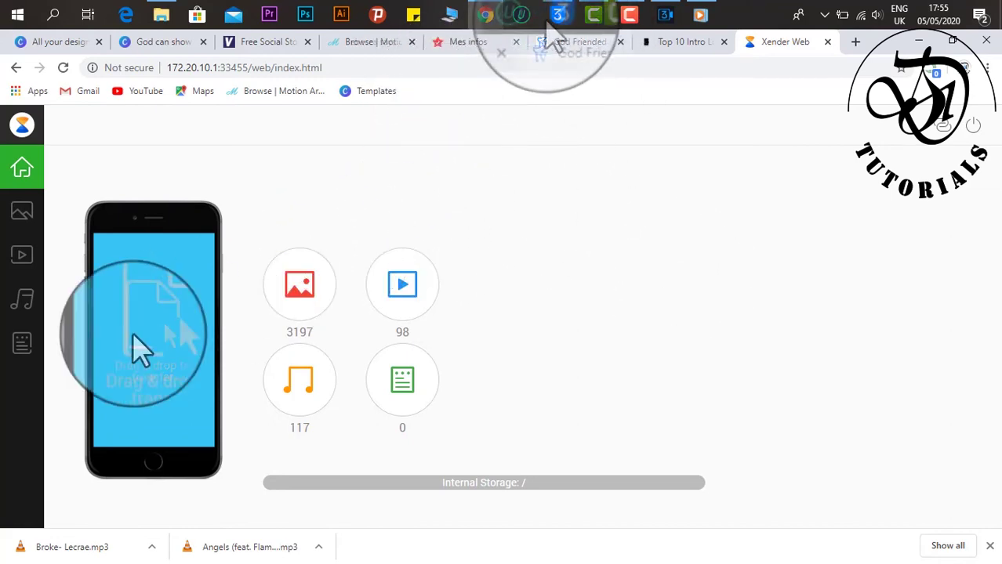
left_click(161, 16)
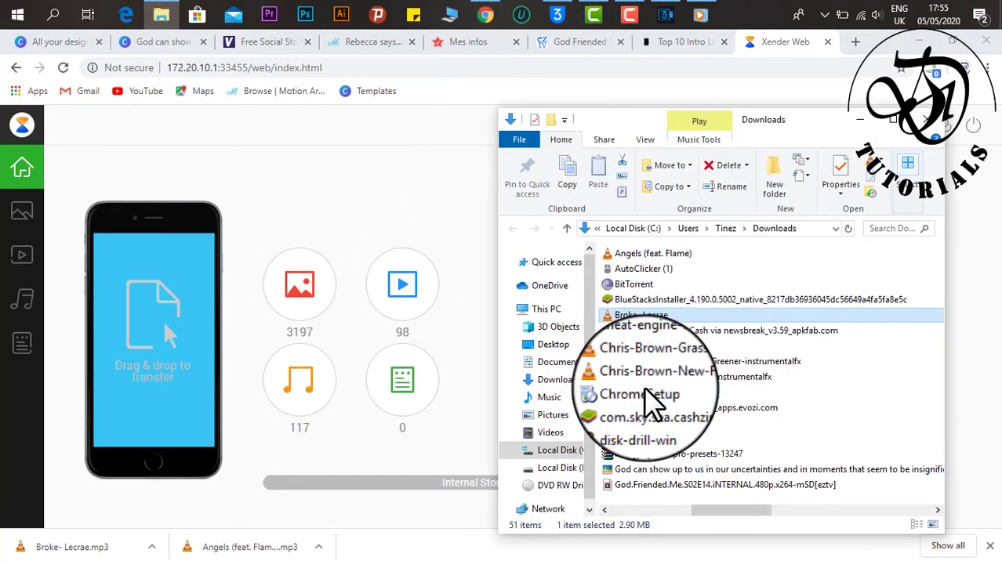
left_click(676, 362)
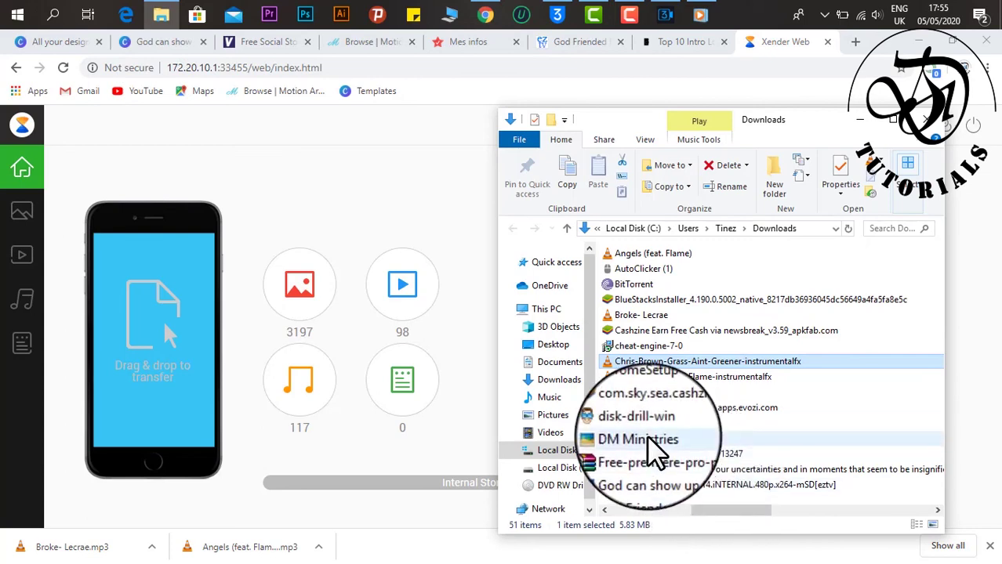
left_click(660, 470)
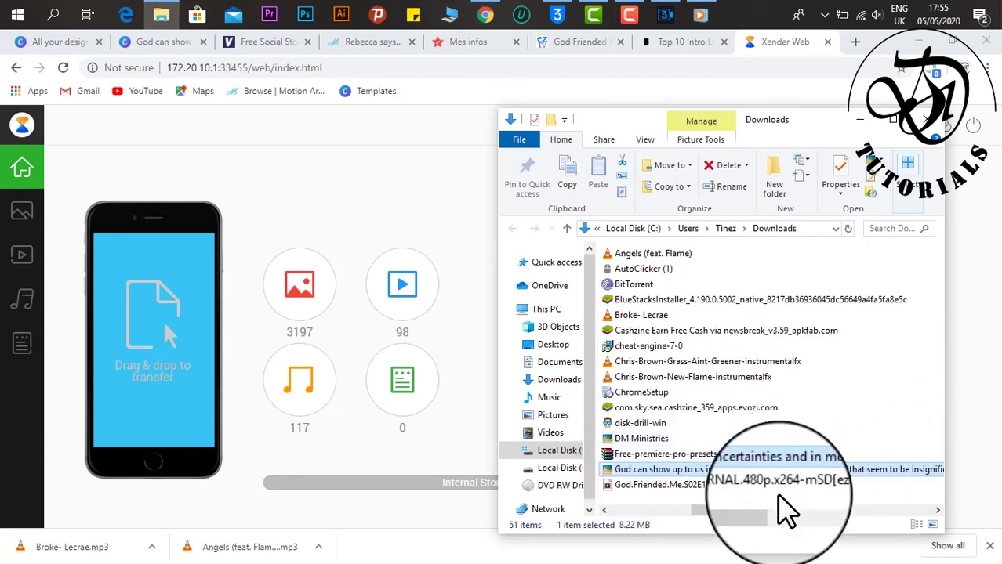
scroll(804, 523, "down", 5)
mouse_move(798, 513)
left_mouse_down()
mouse_move(870, 508)
mouse_move(811, 511)
left_mouse_up()
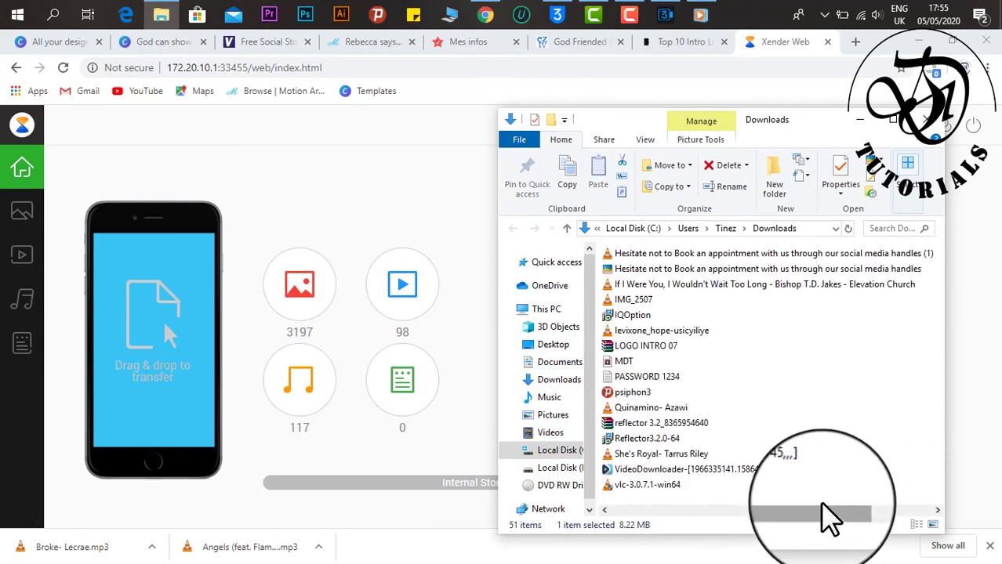
left_click(631, 407)
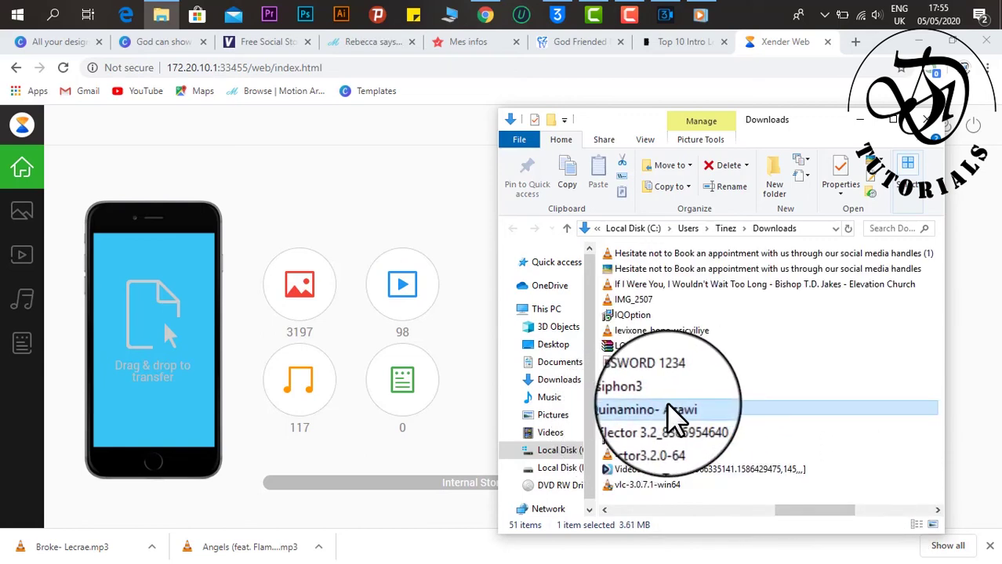
left_click_drag(520, 462, 146, 331)
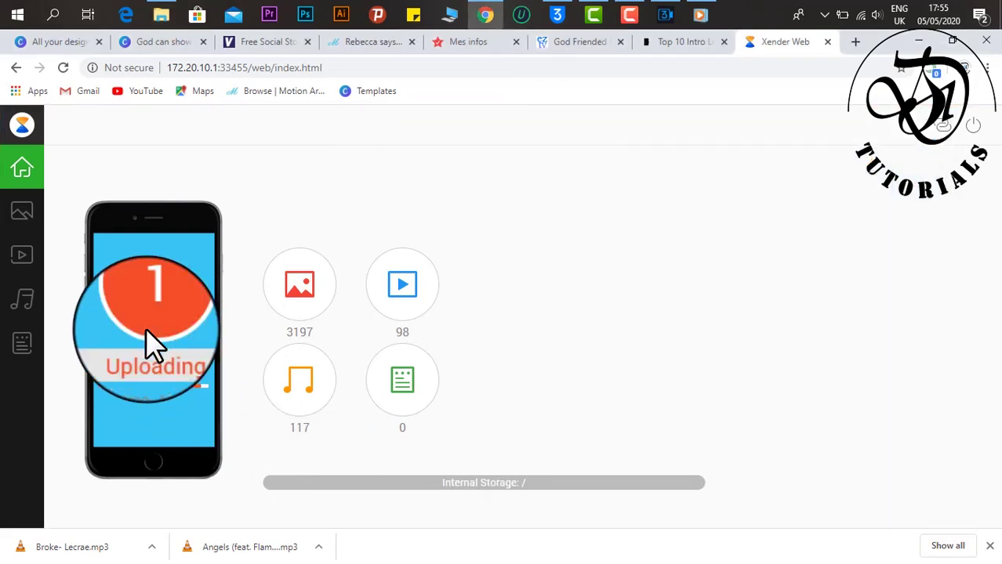
- Bring 3uAirPlayer's mirrored iPhone screen back to the front
left_click(664, 17)
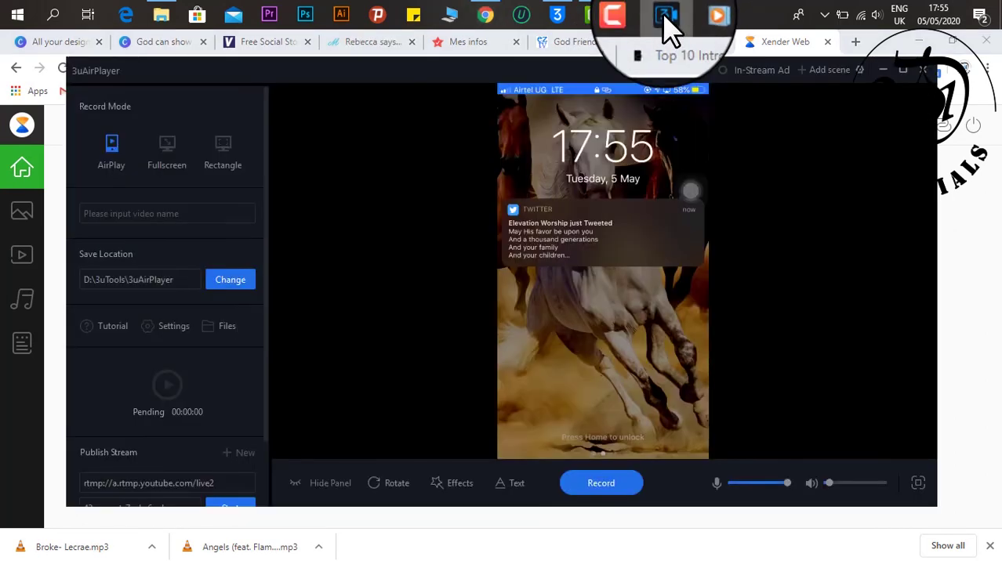